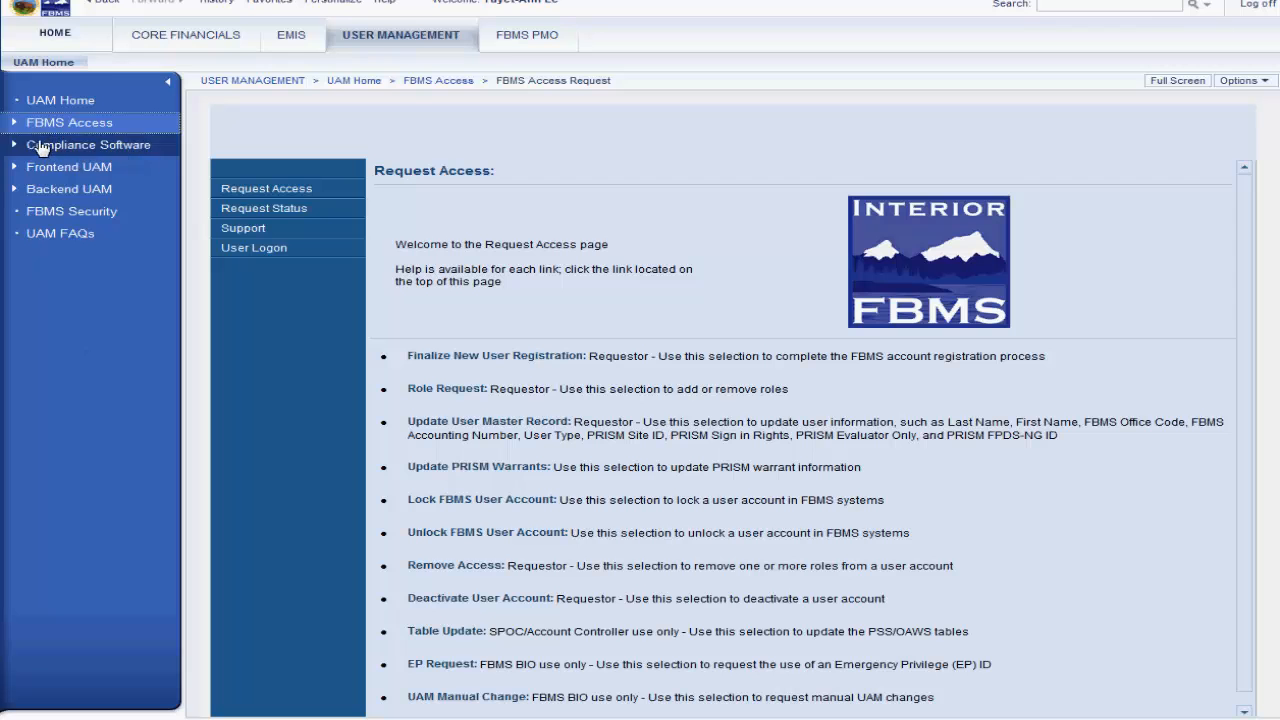
# Step: Start an Update User Master Record request from the FBMS access request page, continuing with the prefilled requestor ID
pyautogui.click(70, 150)
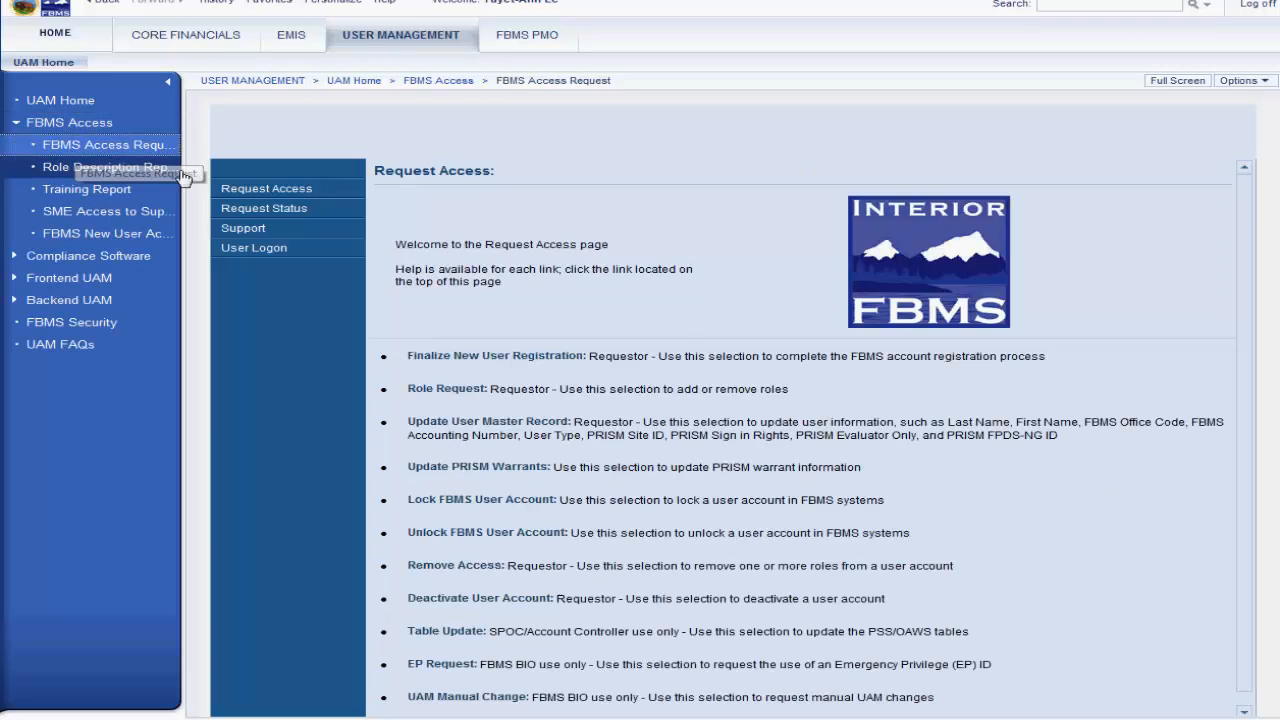
pyautogui.click(505, 428)
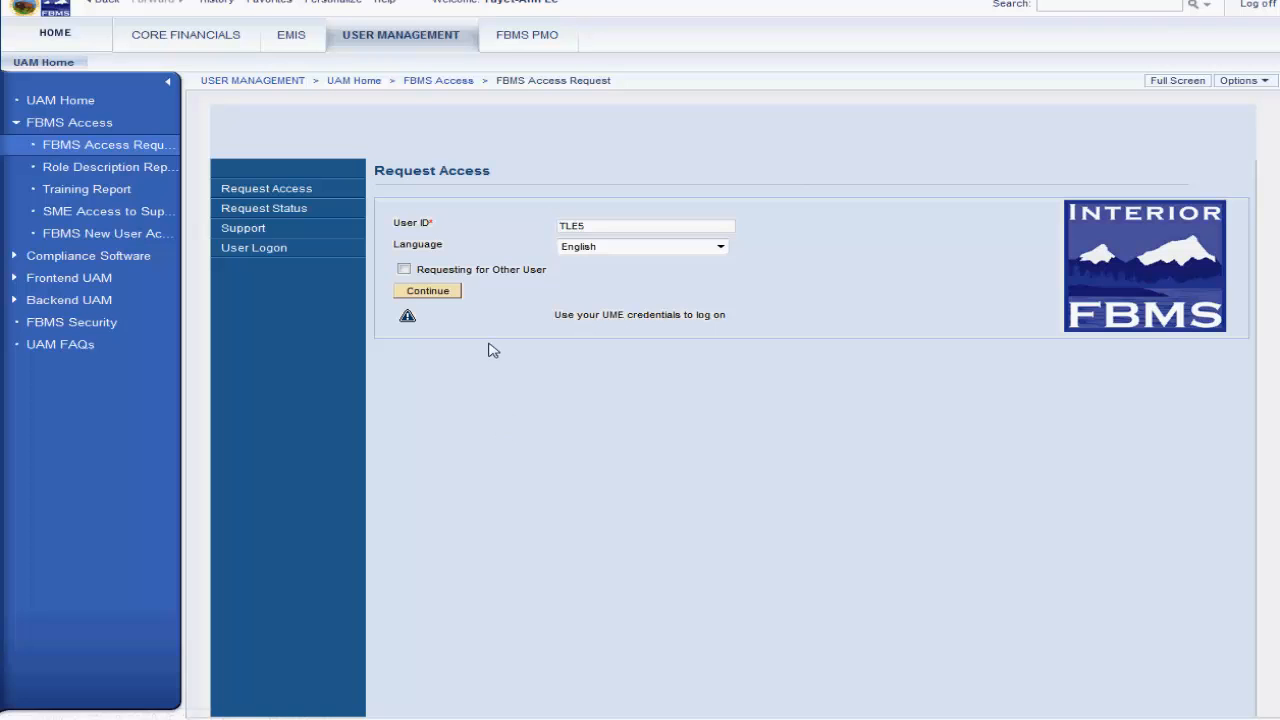
pyautogui.click(418, 291)
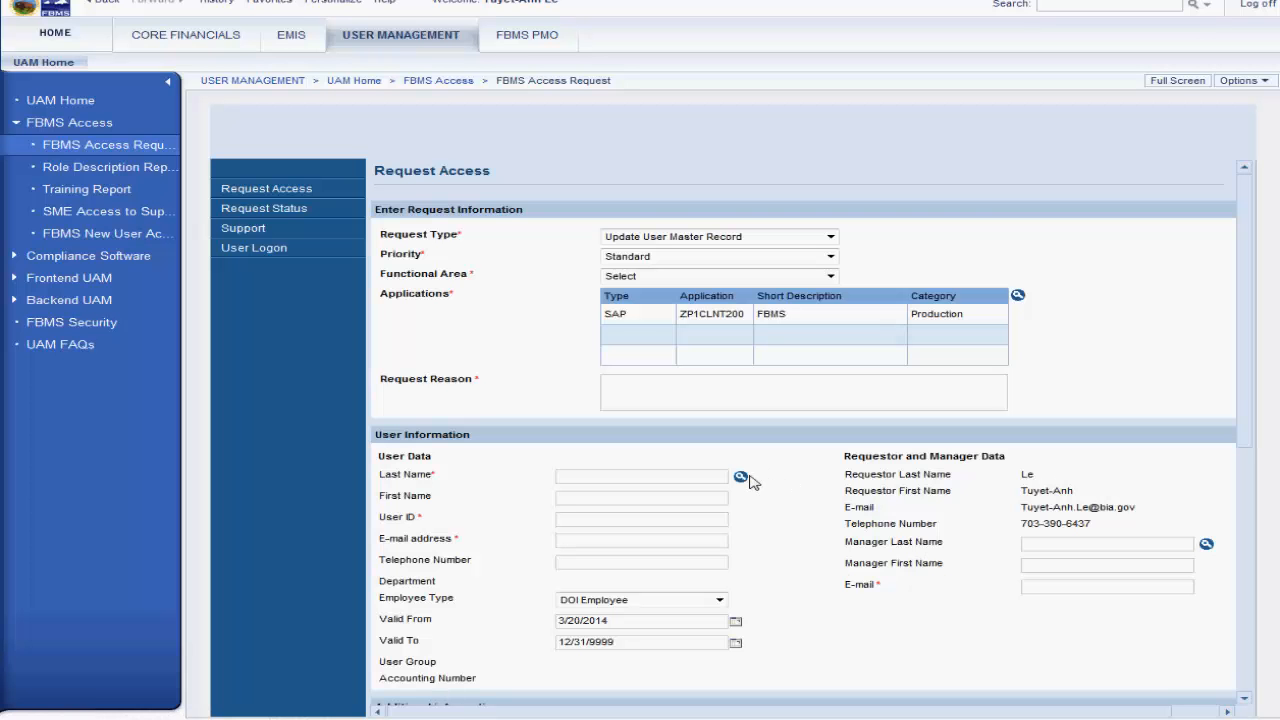
# Step: Search for the user by last and first name and load the matching record into the request
pyautogui.click(740, 476)
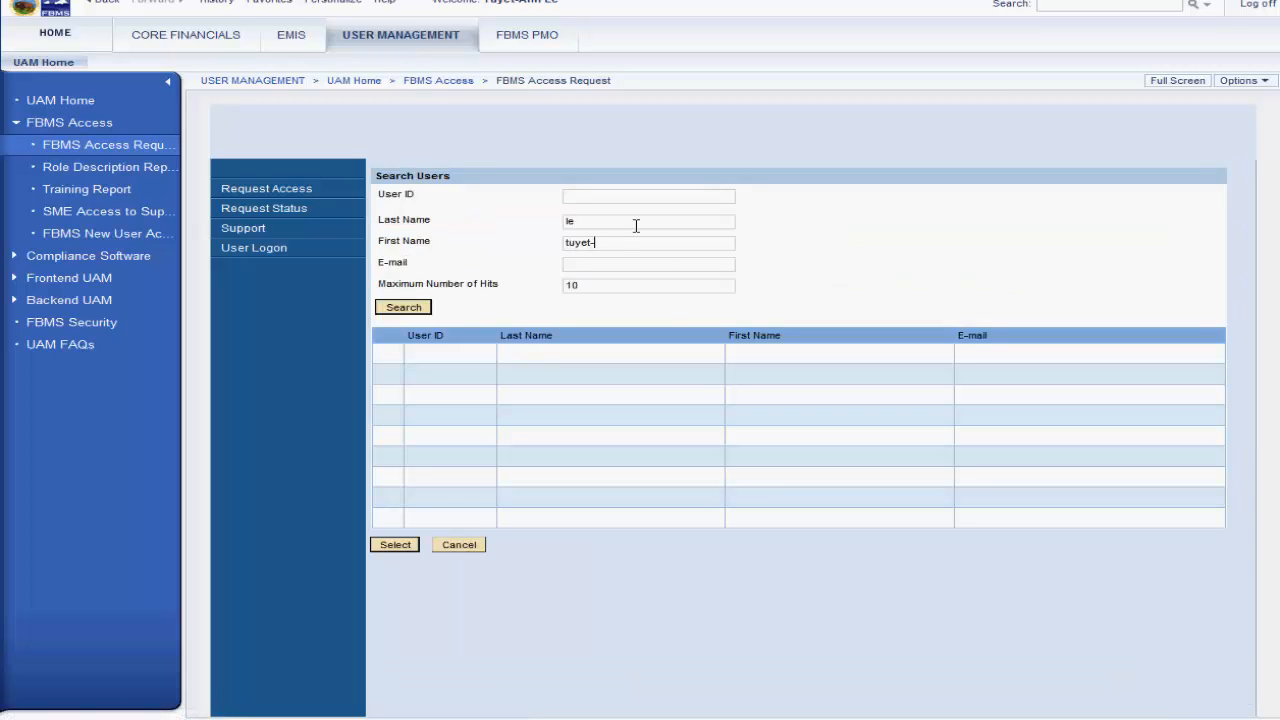
pyautogui.press('Return')
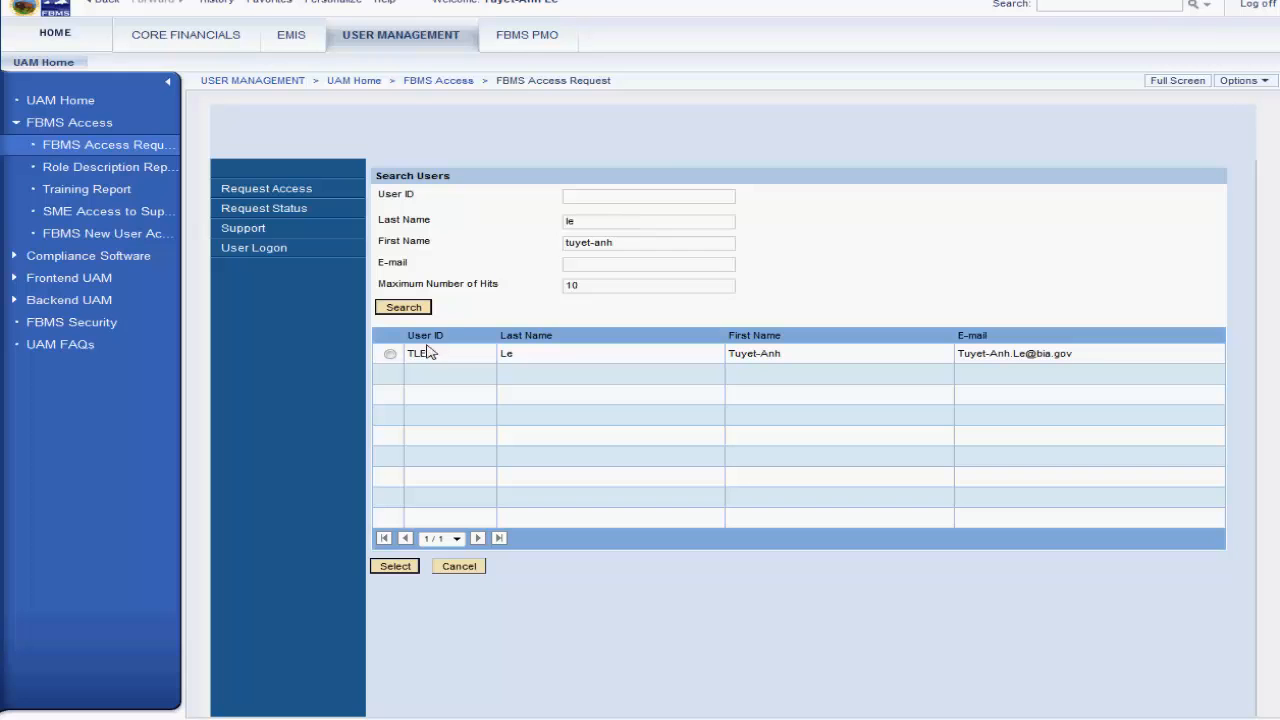
pyautogui.click(395, 566)
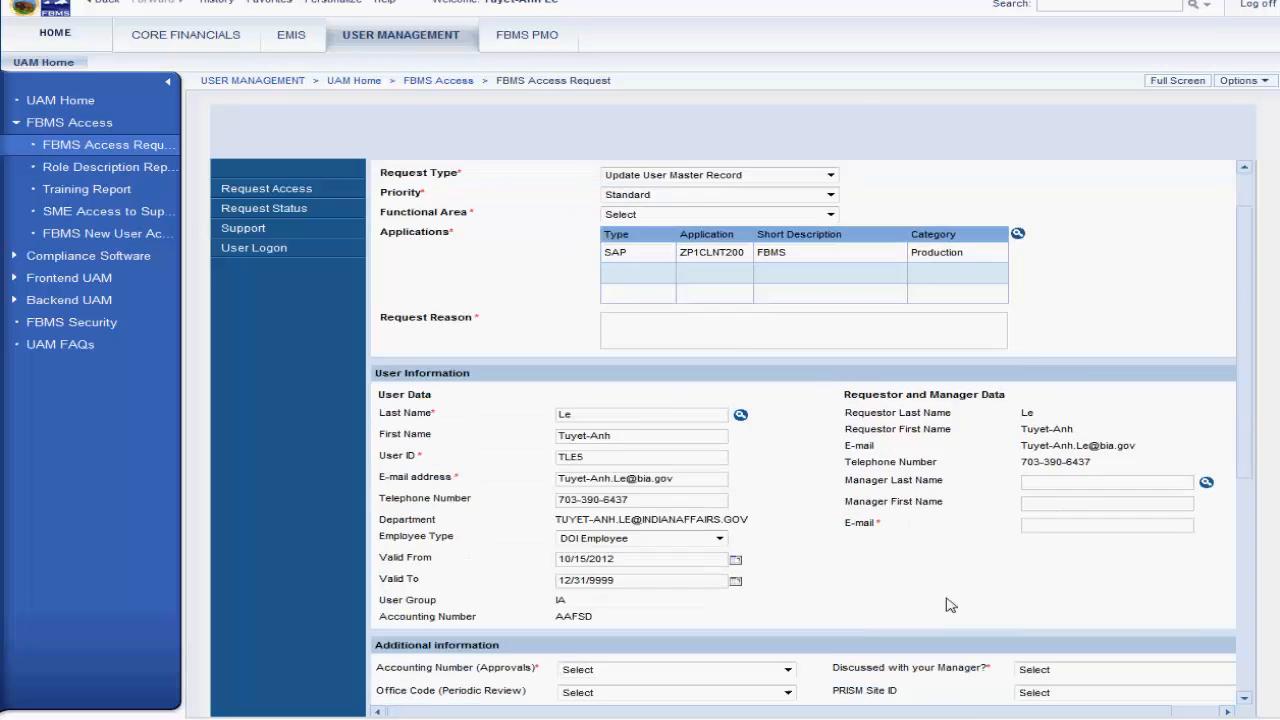
# Step: Set the PRISM Site ID to A11 in the additional information
pyautogui.scroll(-3, 1000, 540)
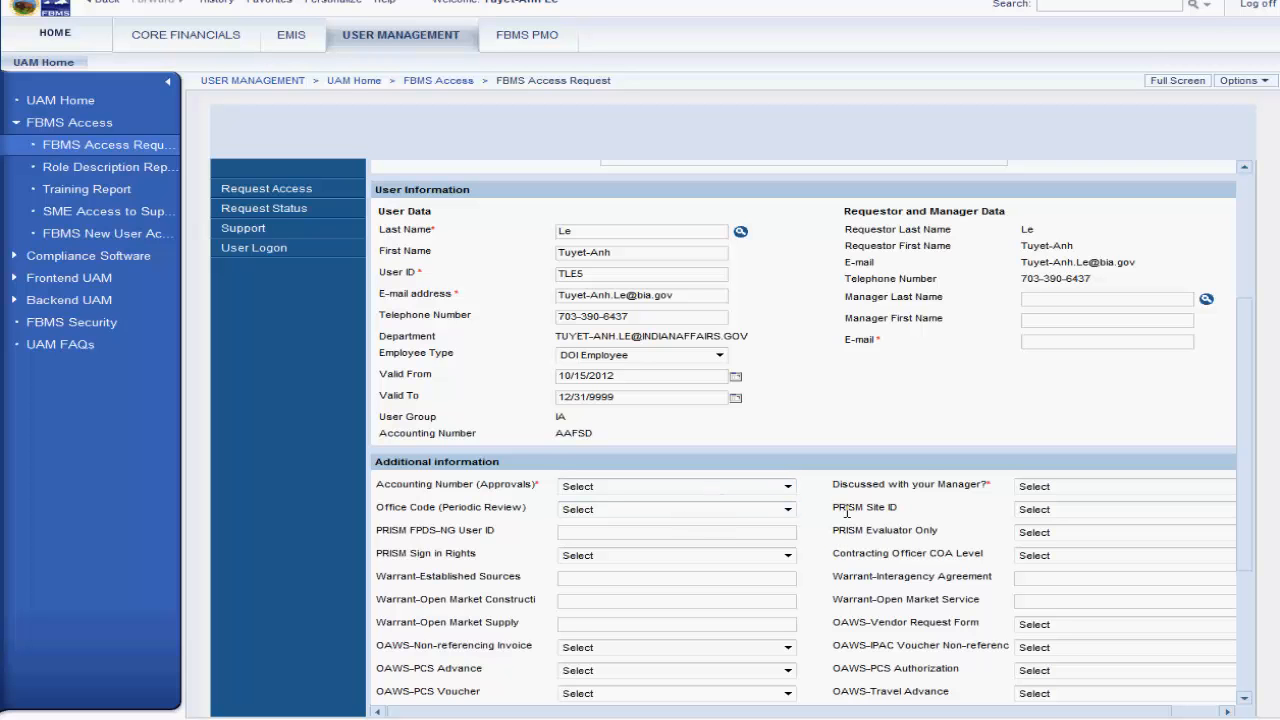
pyautogui.click(1030, 514)
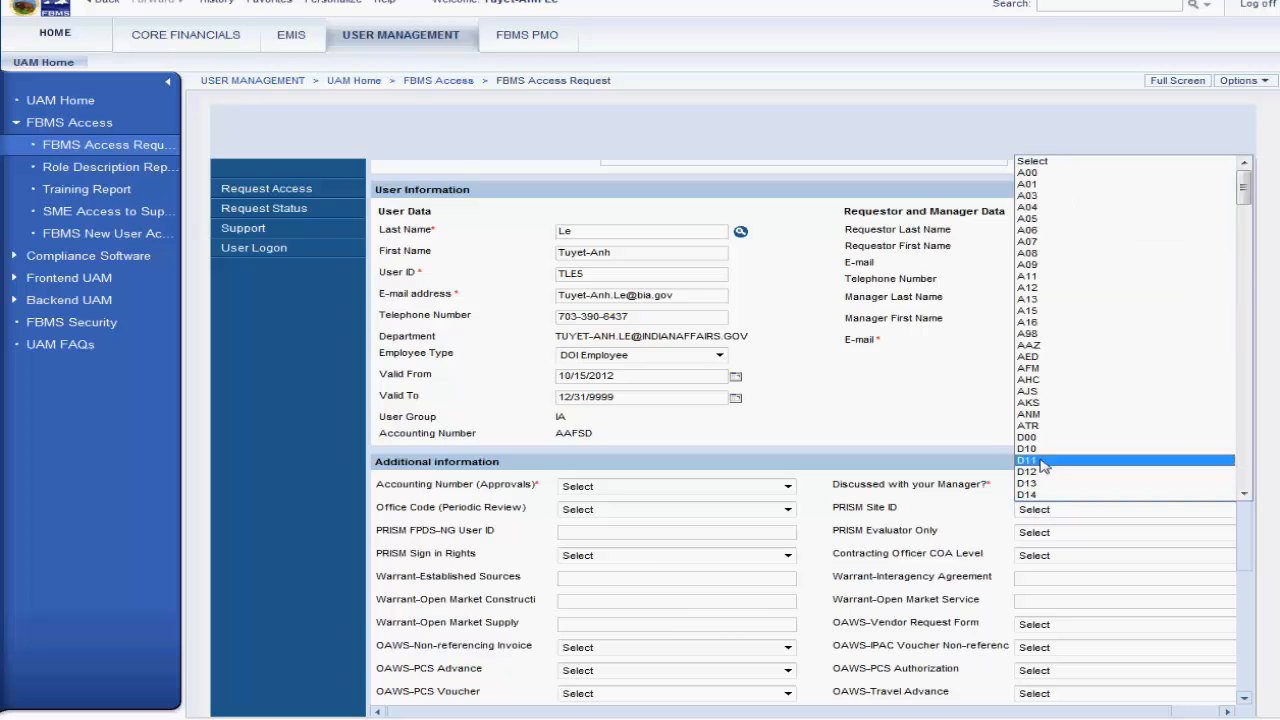
pyautogui.click(1045, 280)
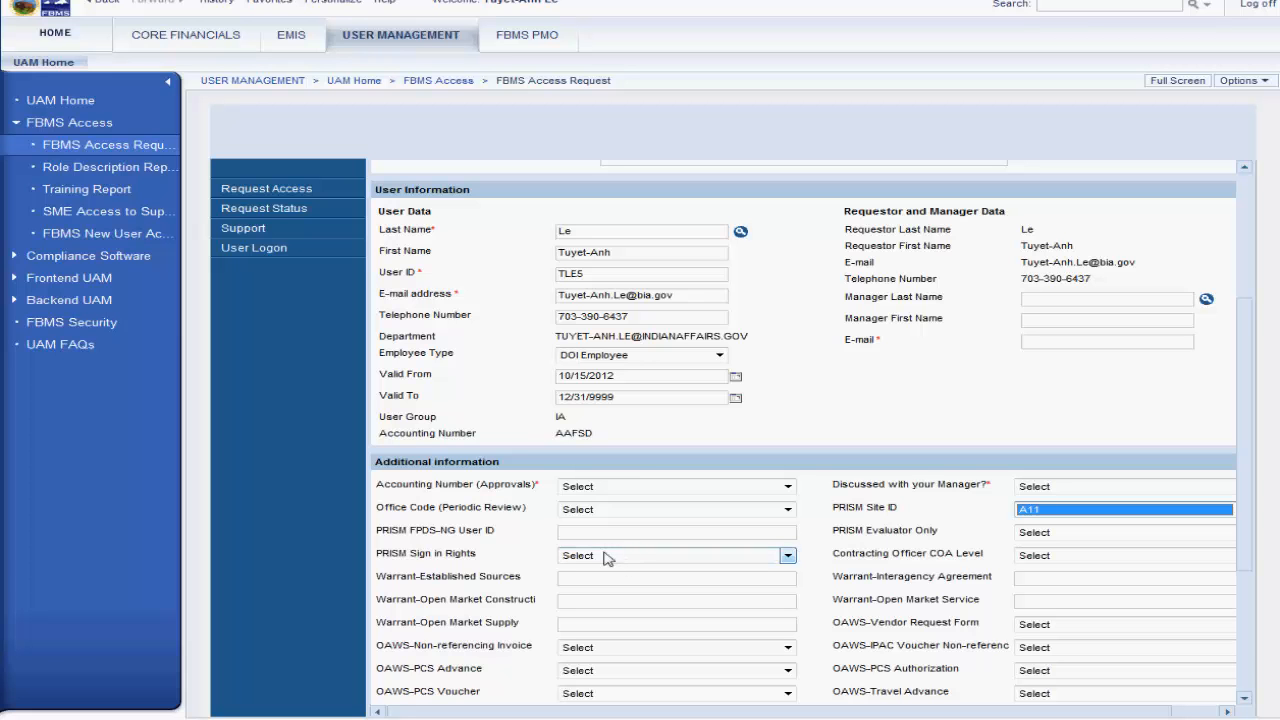
# Step: Add the PRISM System production application to the request's applications
pyautogui.scroll(3, 1022, 556)
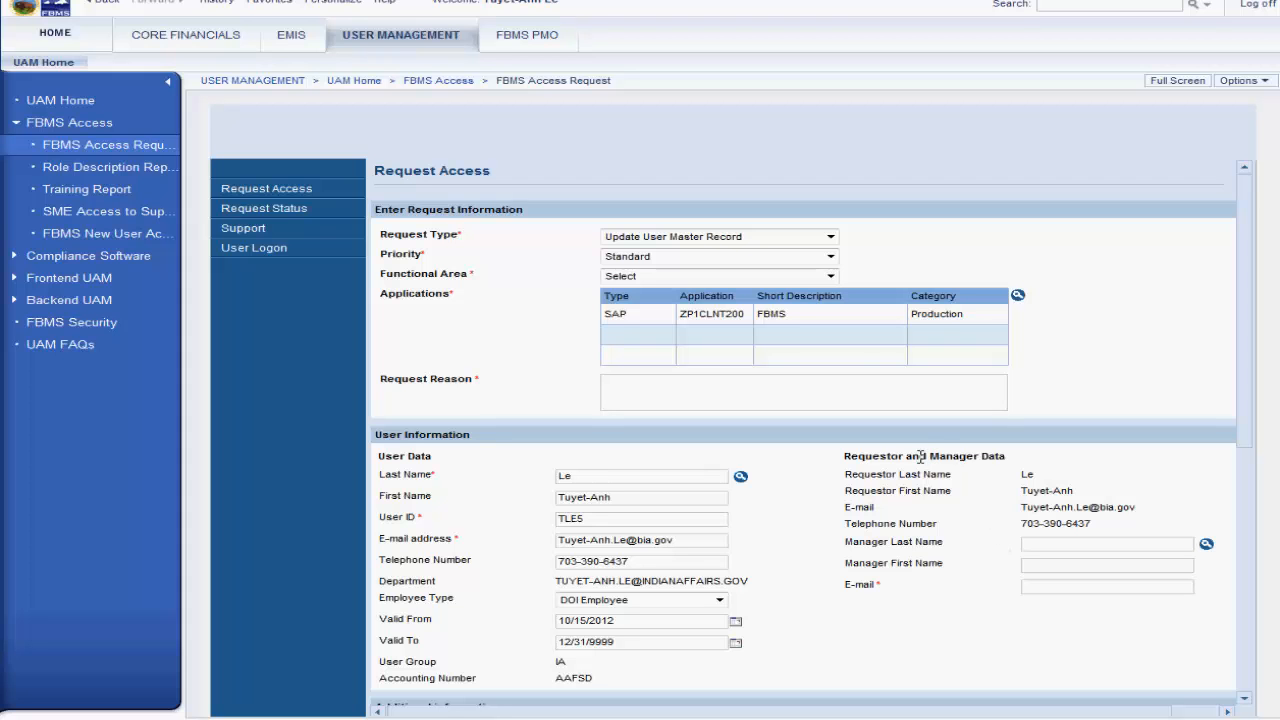
pyautogui.click(1017, 296)
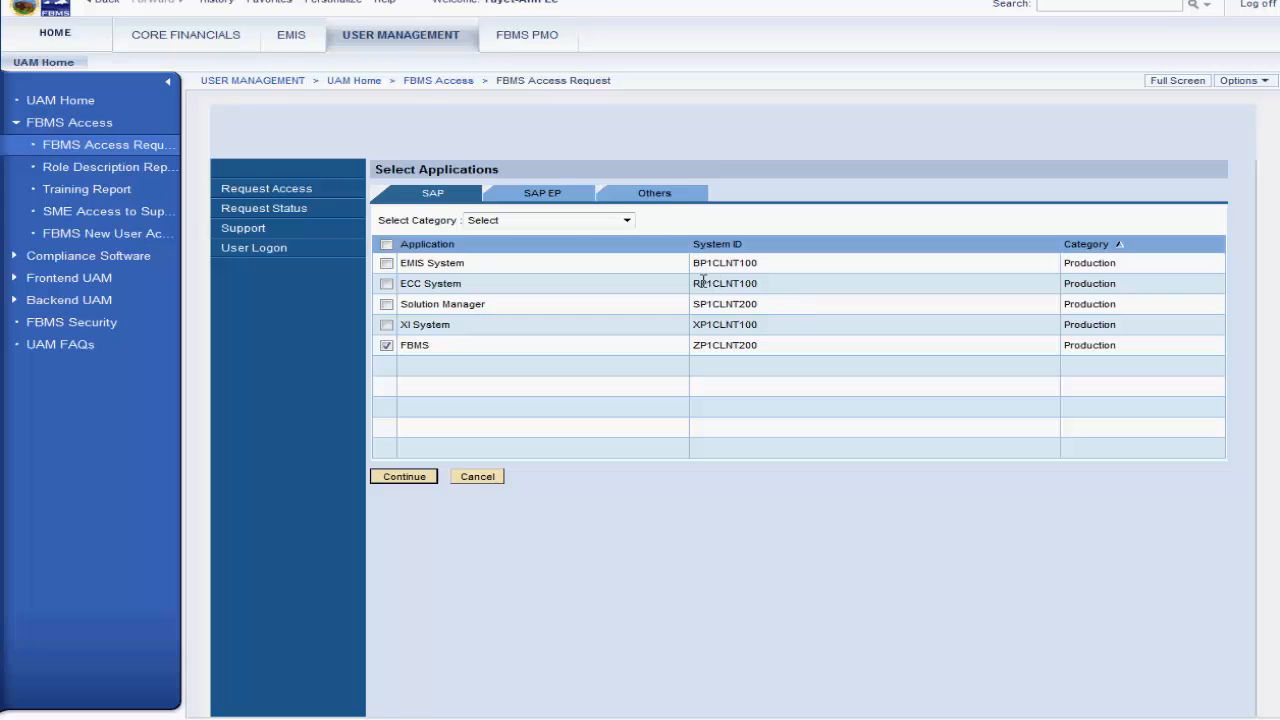
pyautogui.click(659, 197)
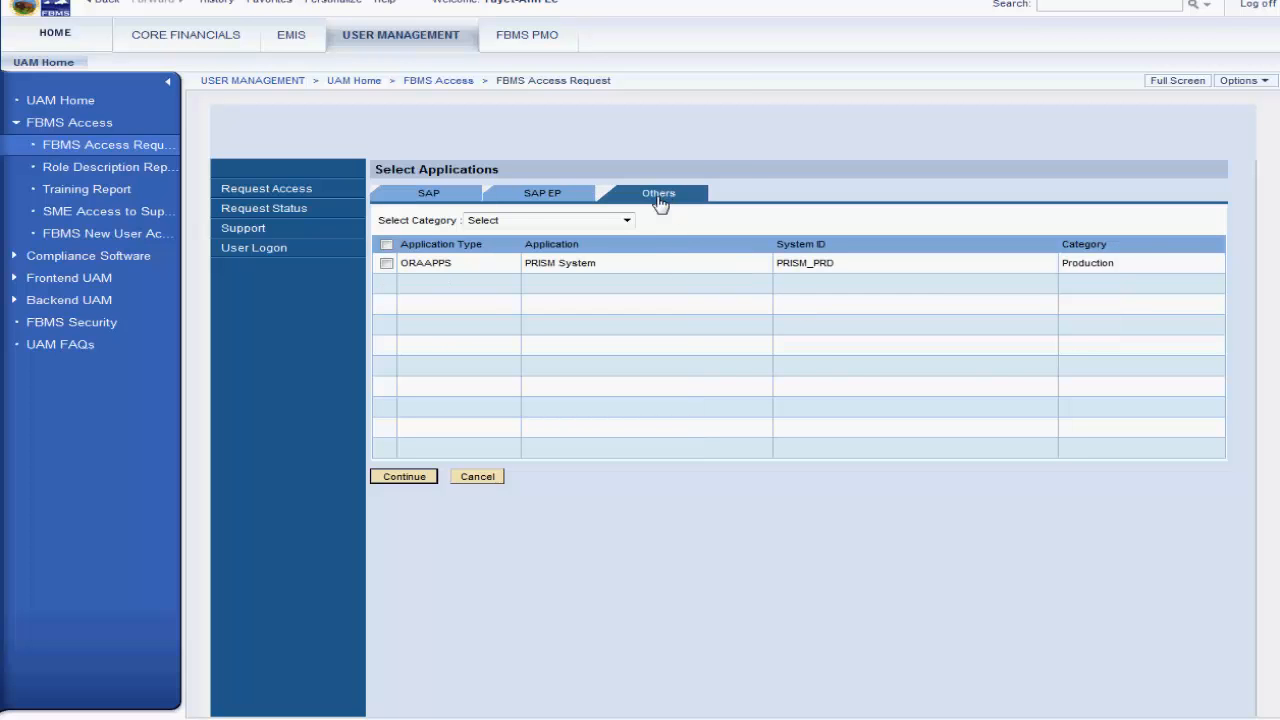
pyautogui.click(386, 244)
pyautogui.click(410, 472)
# Step: Set the functional area to Indian Affairs and fill in the name-change request reason and the manager's e-mail
pyautogui.scroll(-5, 594, 440)
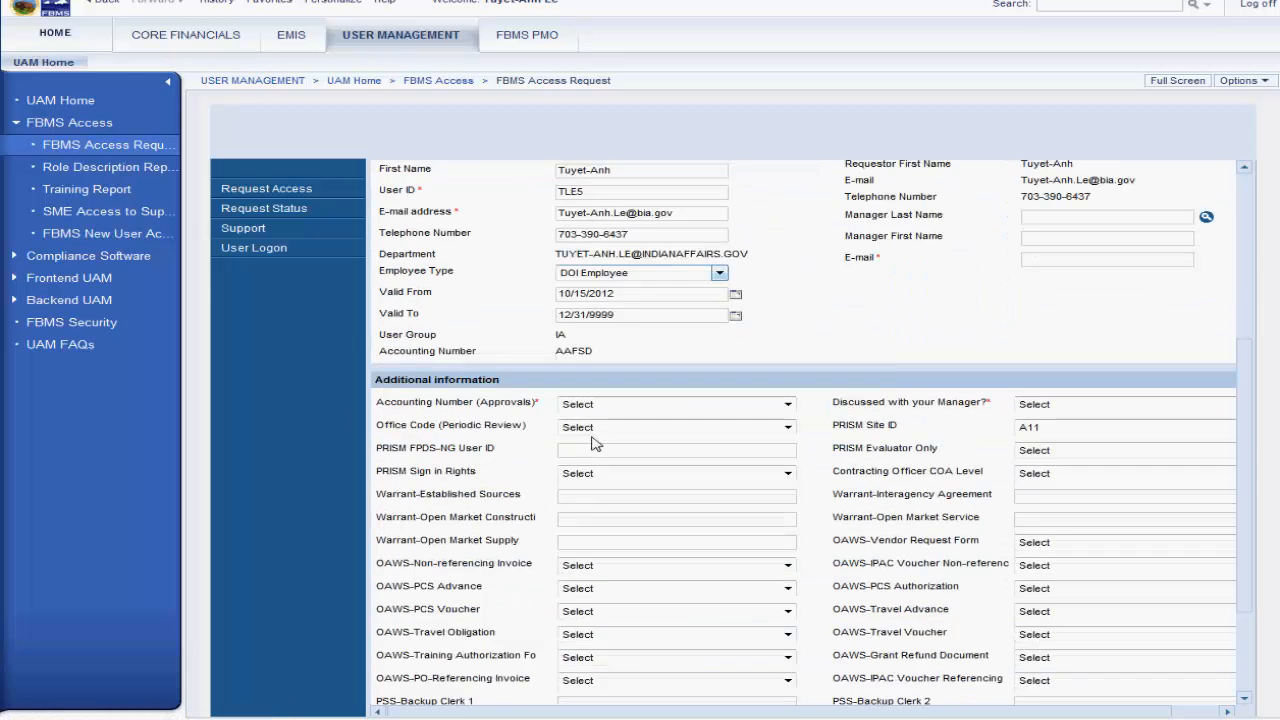
pyautogui.scroll(-3, 594, 440)
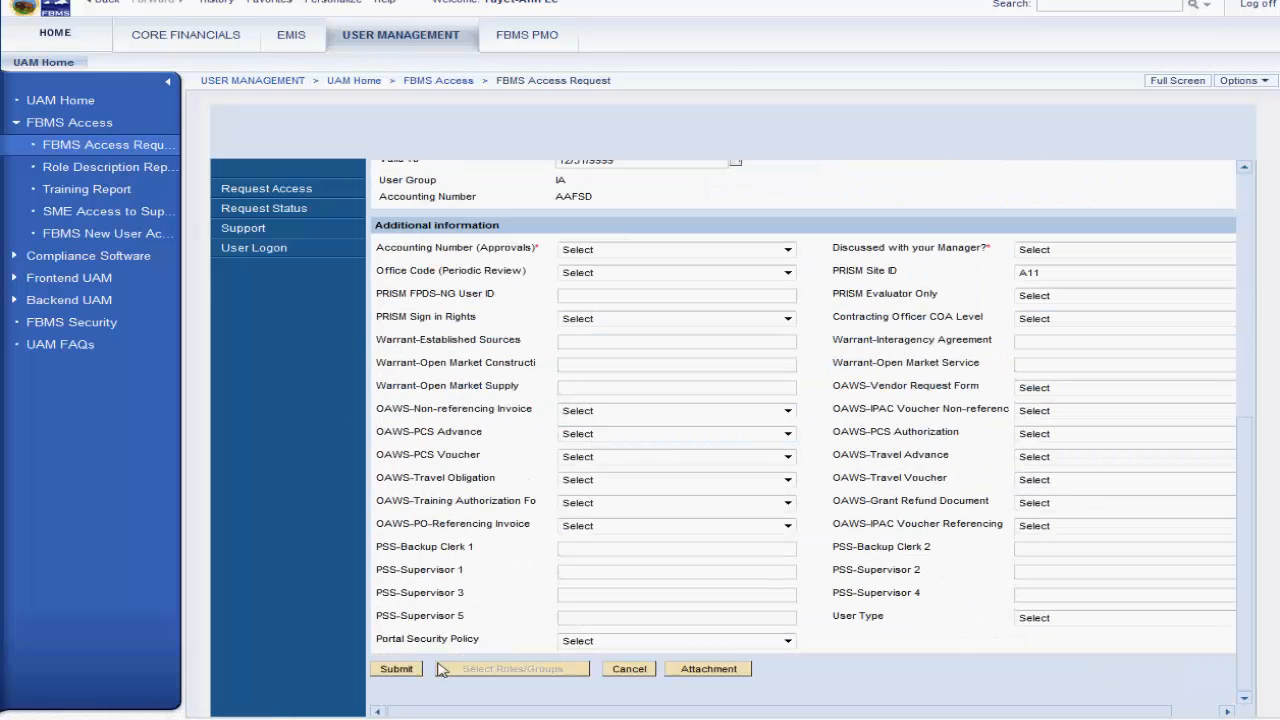
pyautogui.scroll(8, 455, 665)
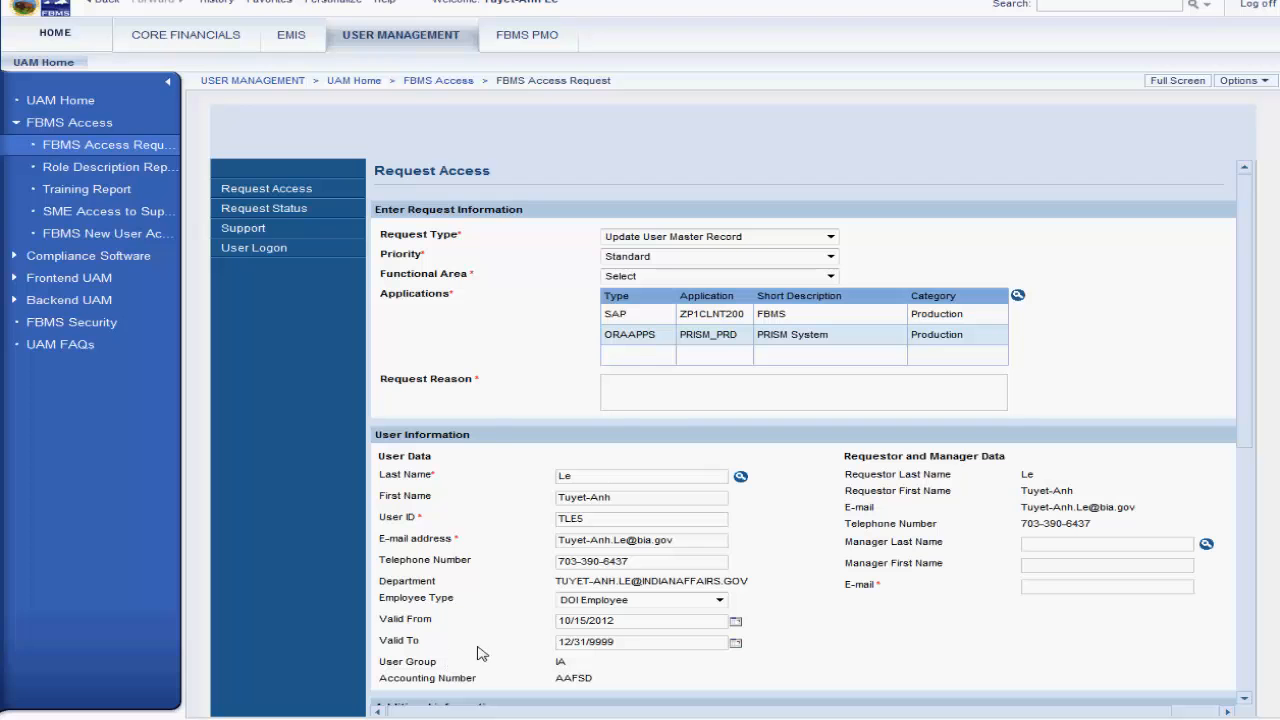
pyautogui.click(696, 277)
pyautogui.click(688, 361)
pyautogui.click(698, 385)
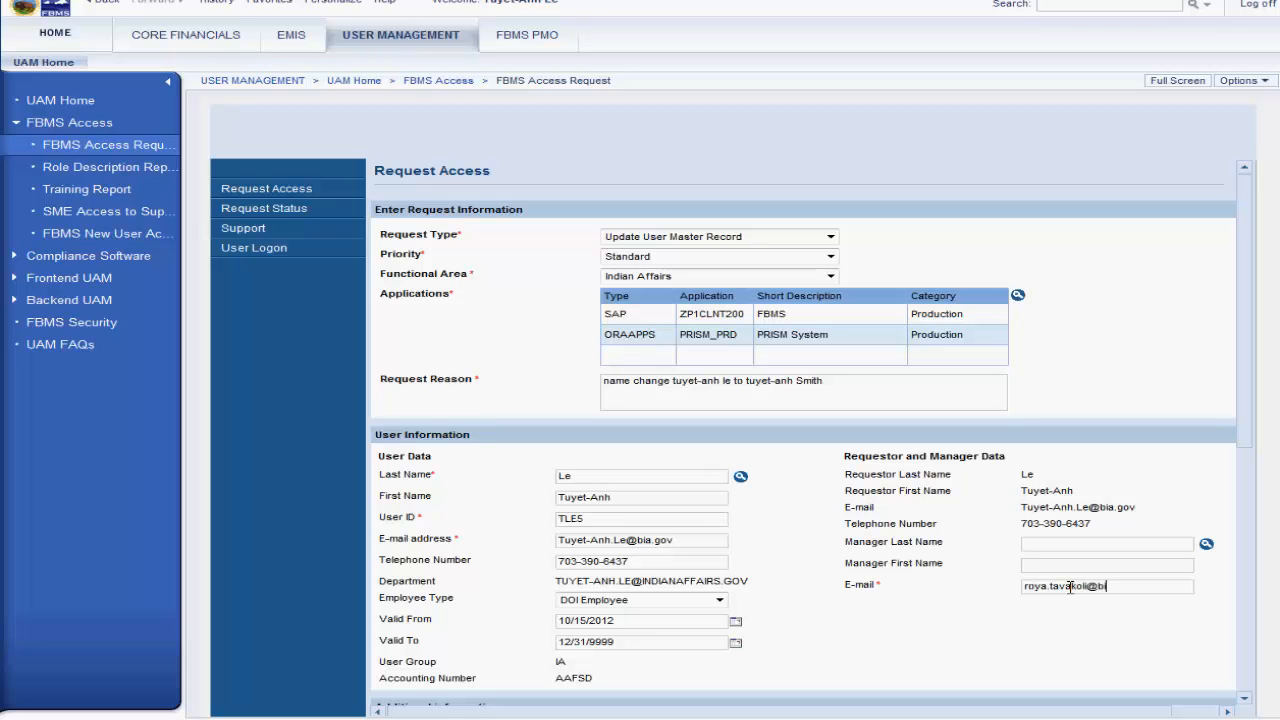
# Step: Set the accounting number for approvals to AAFSD and mark the request as discussed with the manager
pyautogui.scroll(-3, 955, 645)
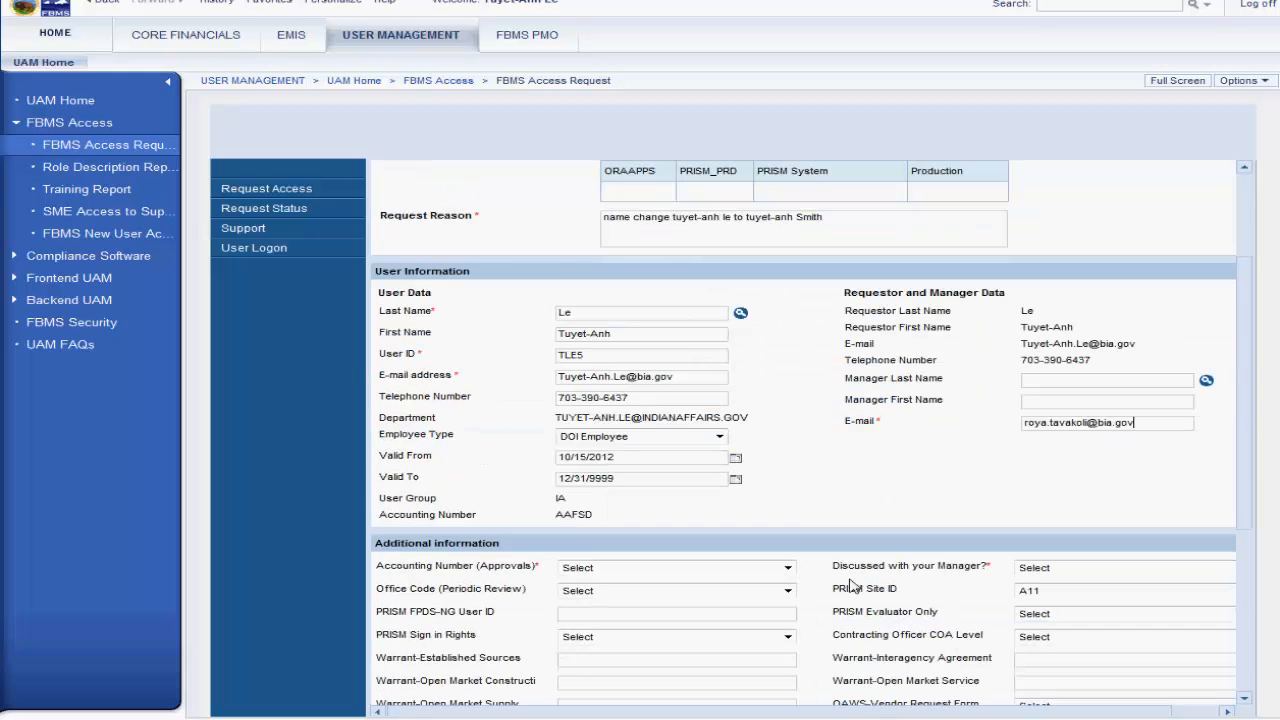
pyautogui.click(787, 567)
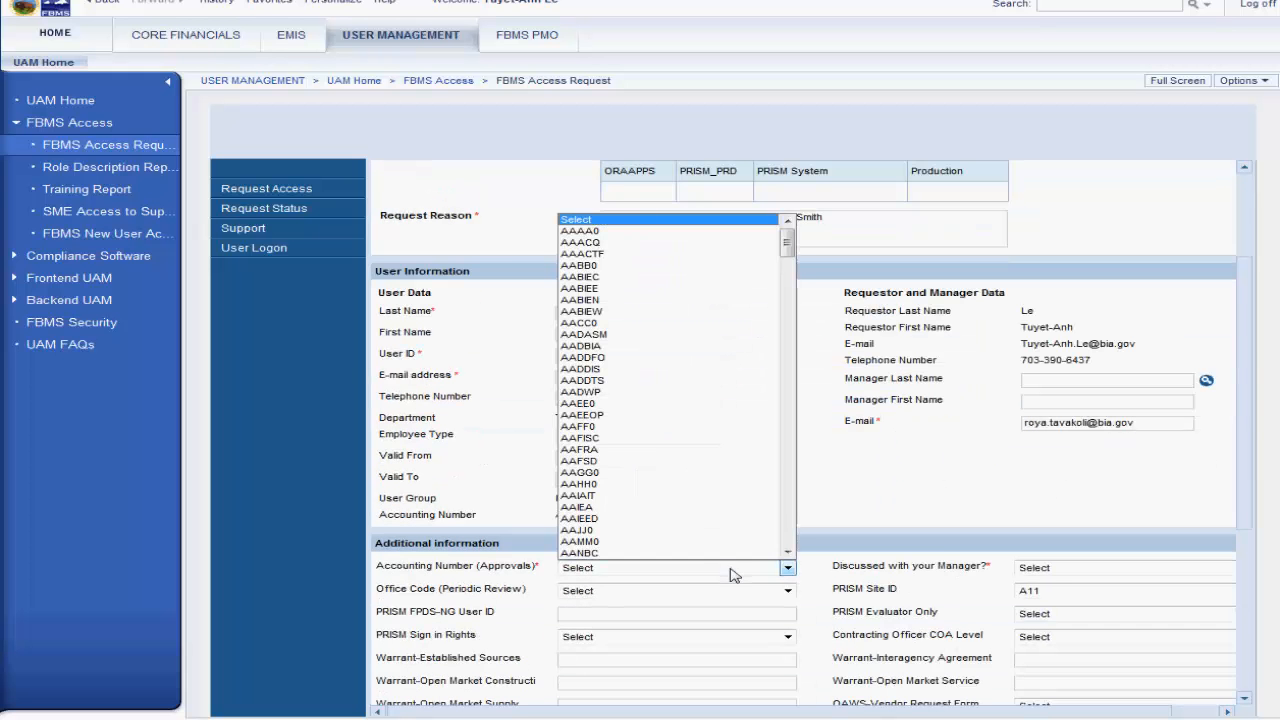
pyautogui.click(699, 460)
pyautogui.click(1065, 567)
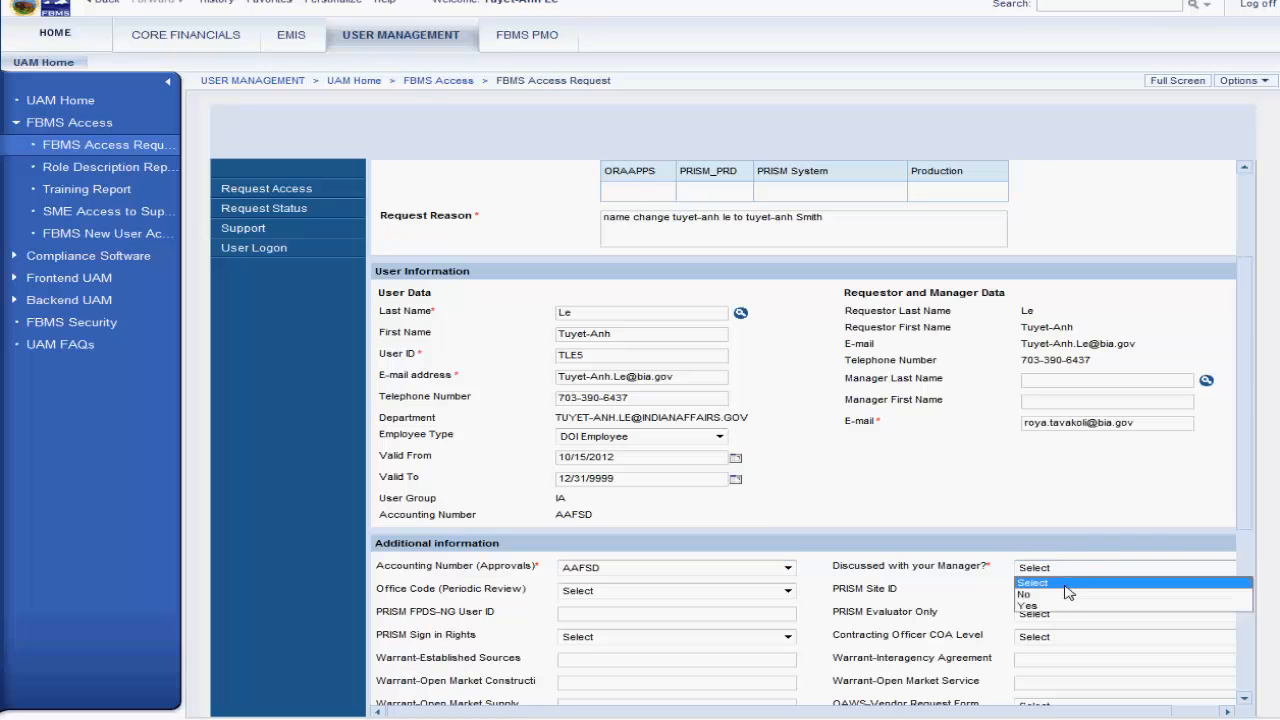
pyautogui.click(1063, 592)
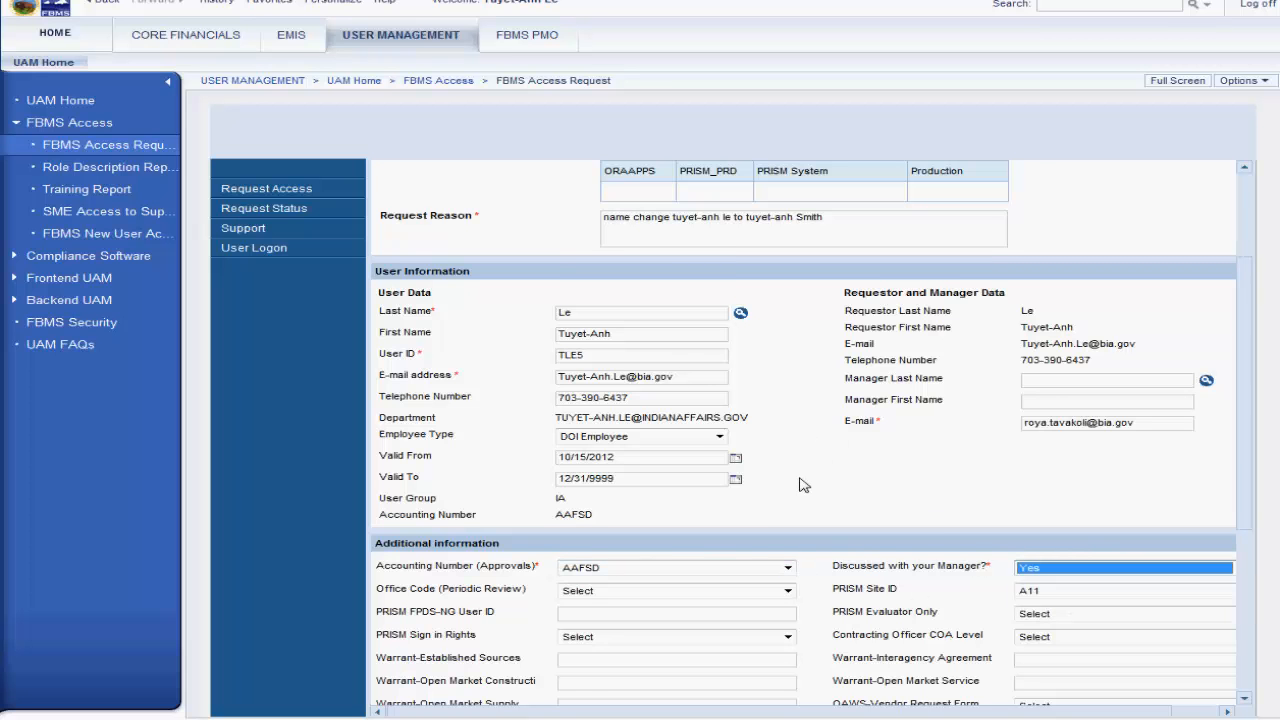
# Step: Reopen the request's application selection, deselect PRISM System and select all SAP applications
pyautogui.scroll(-2, 803, 485)
pyautogui.scroll(6, 803, 485)
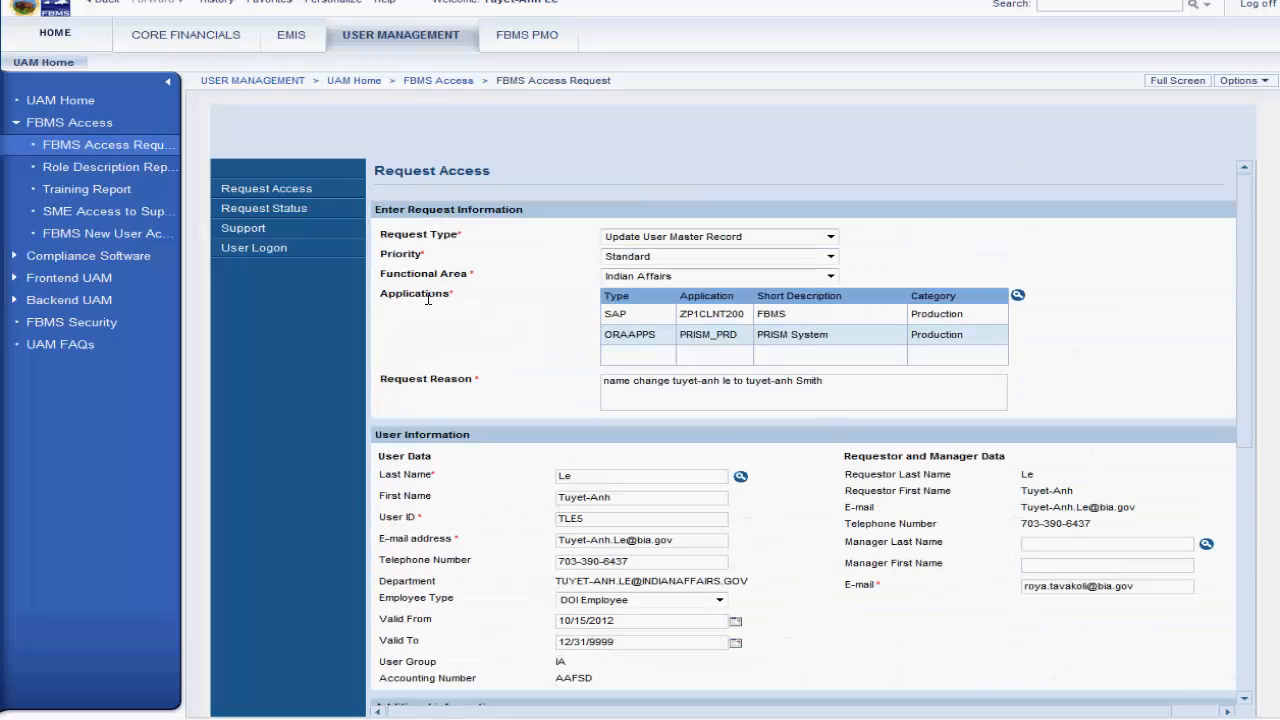
pyautogui.click(1017, 295)
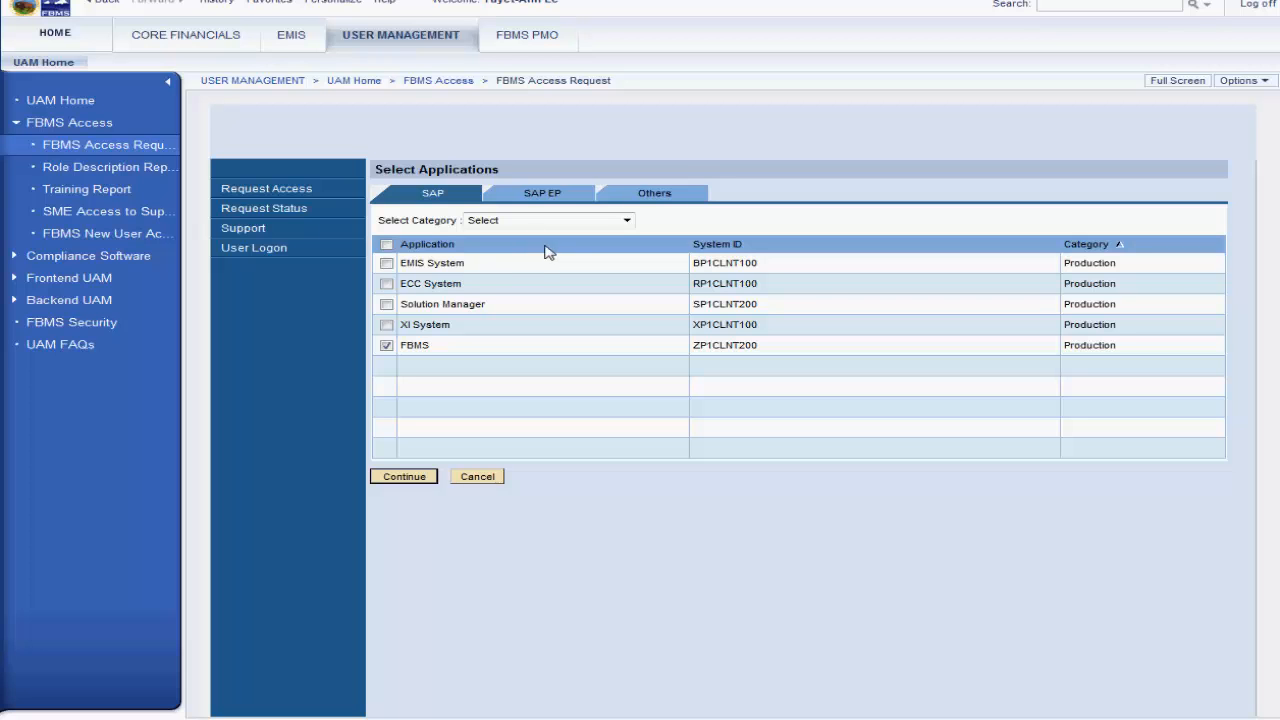
pyautogui.click(640, 194)
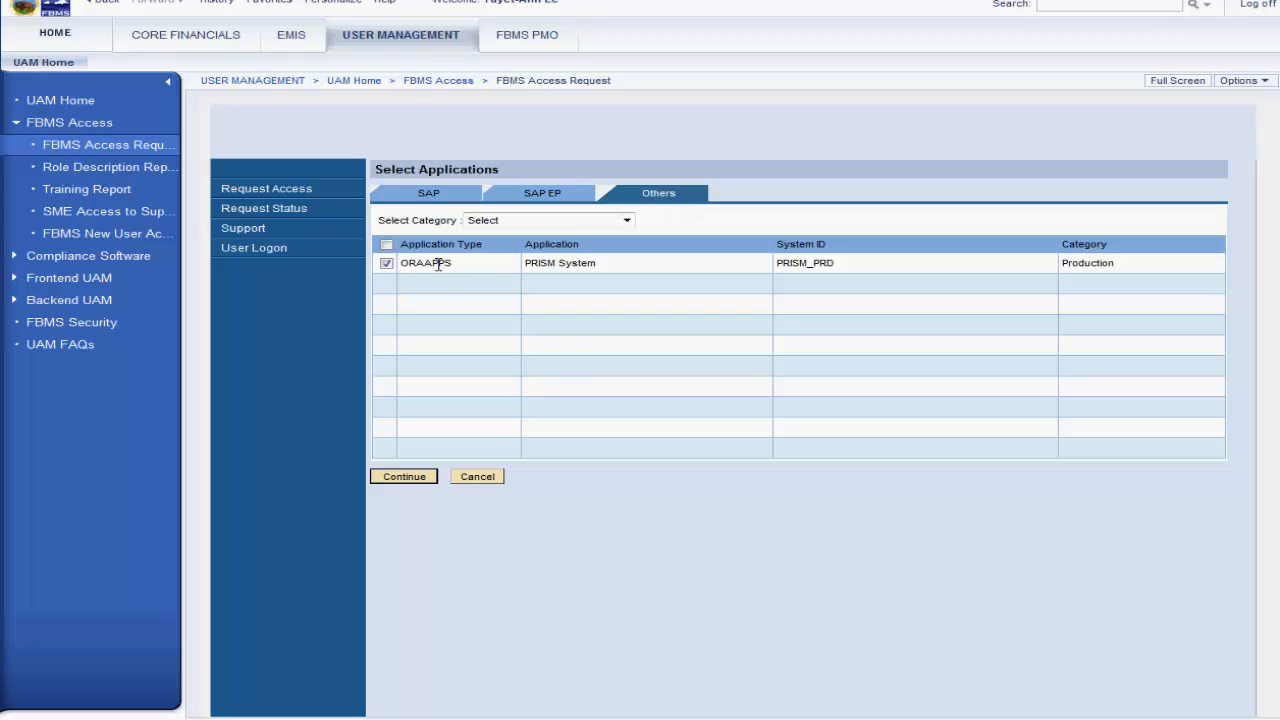
pyautogui.click(387, 264)
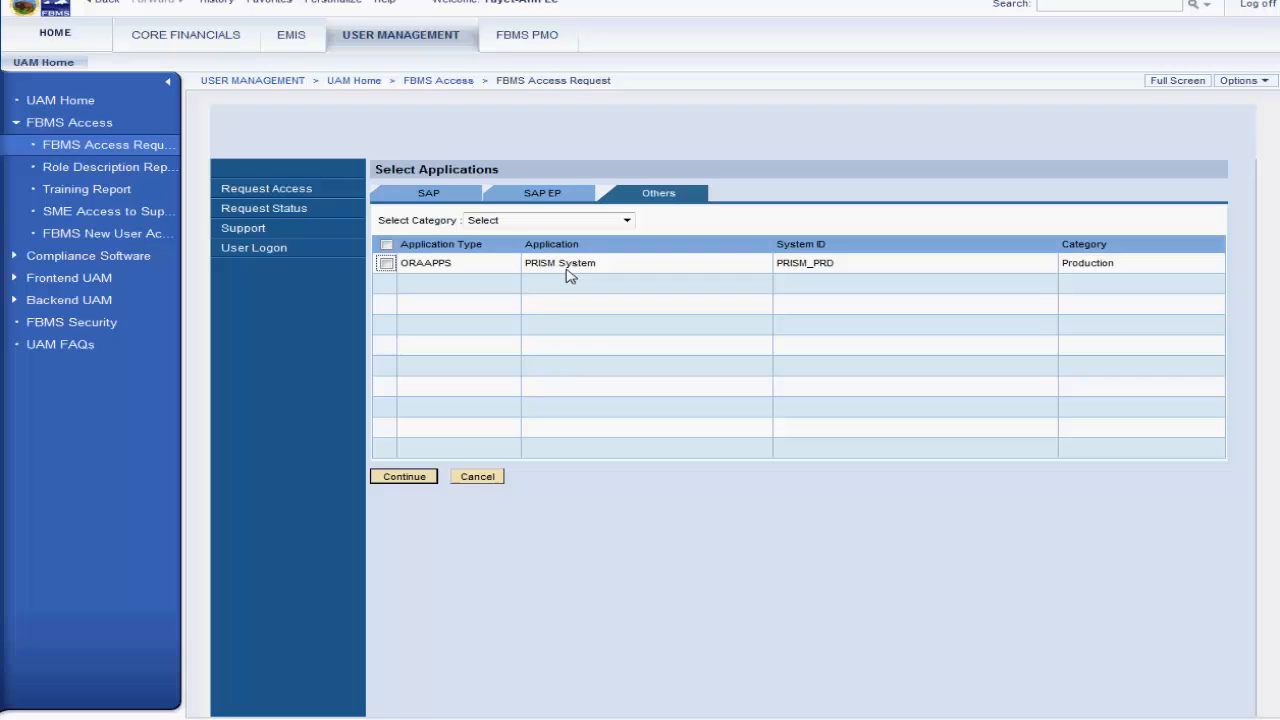
pyautogui.click(447, 198)
pyautogui.click(387, 244)
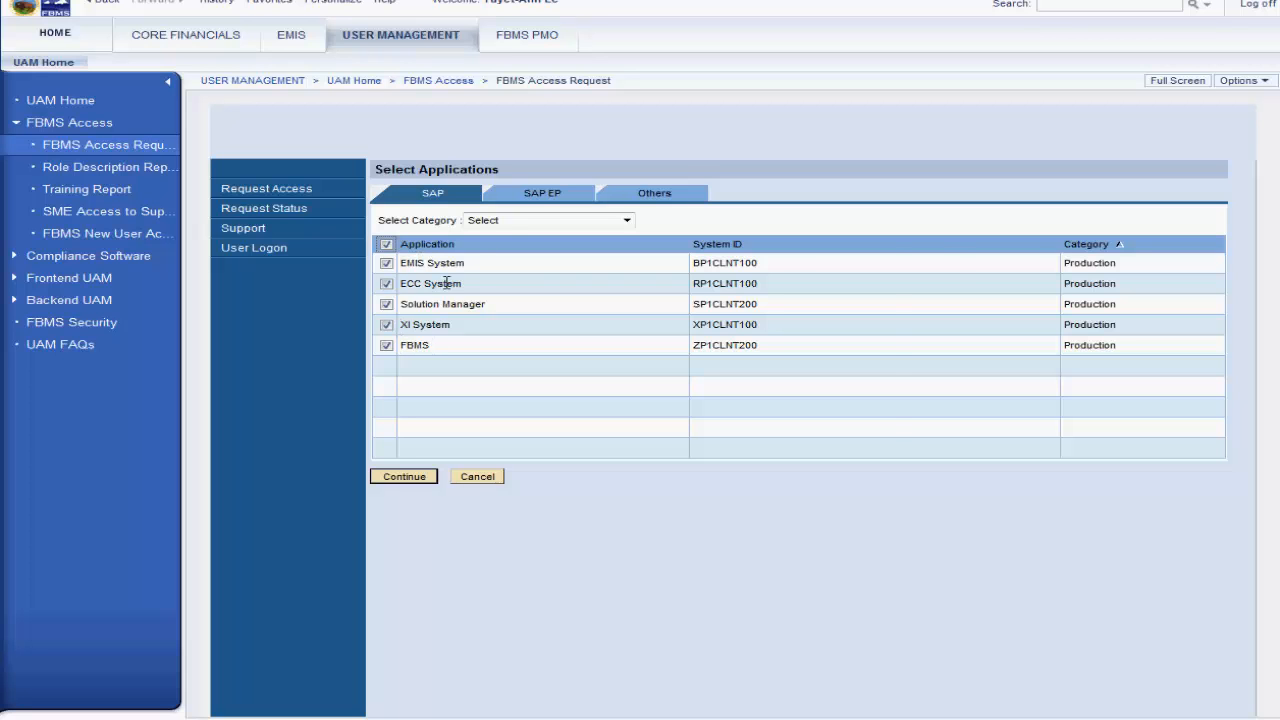
# Step: Include FBMS Portal and PRISM System in the application selection, apply it and review the request's application list
pyautogui.click(530, 202)
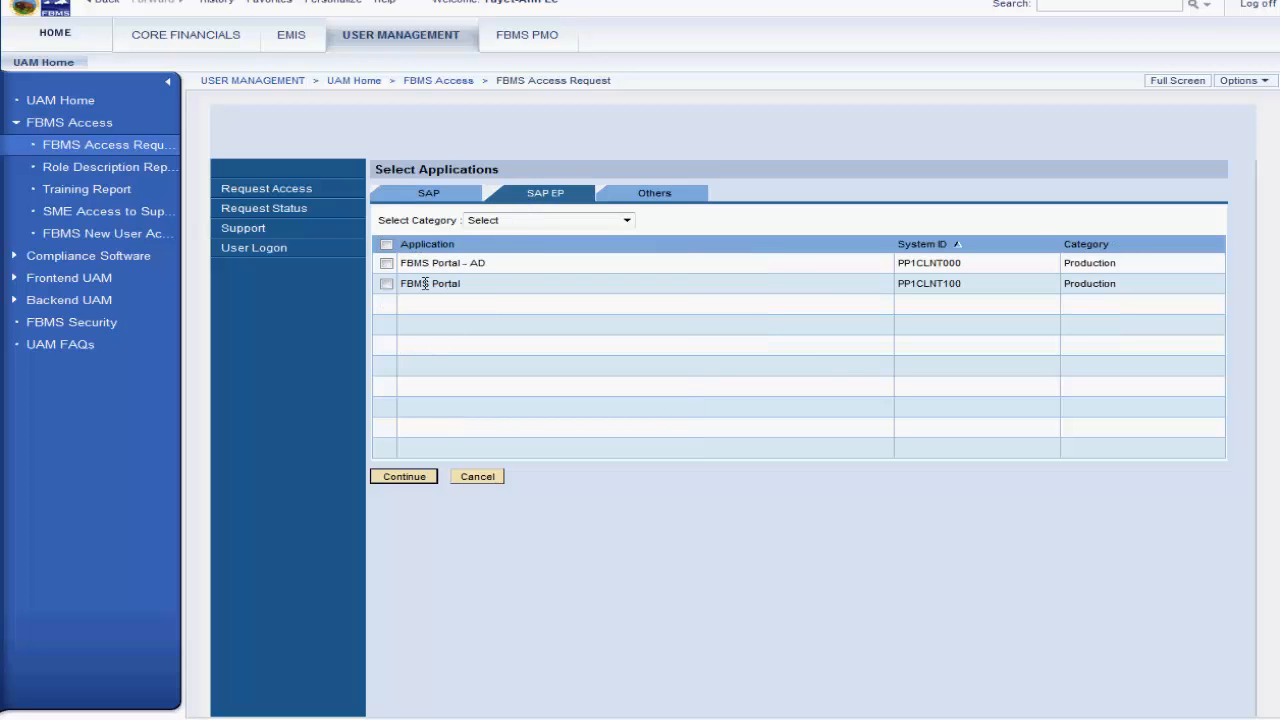
pyautogui.click(387, 285)
pyautogui.click(442, 200)
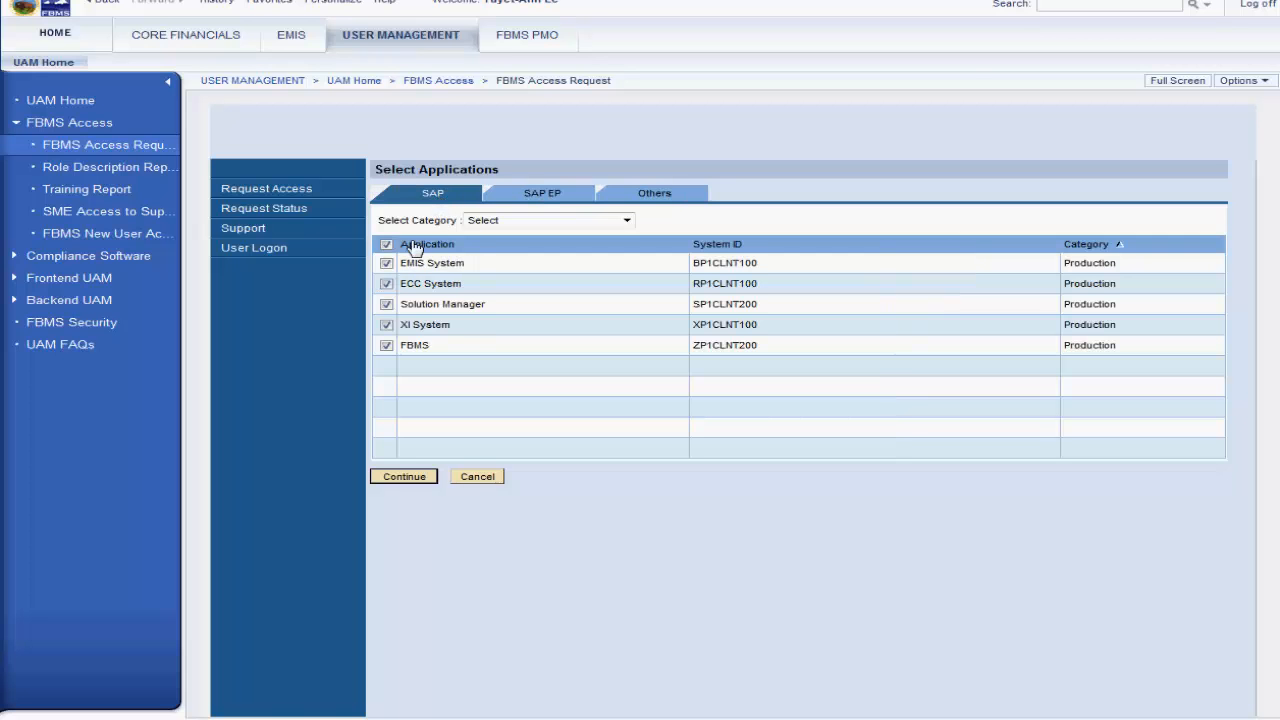
pyautogui.click(531, 204)
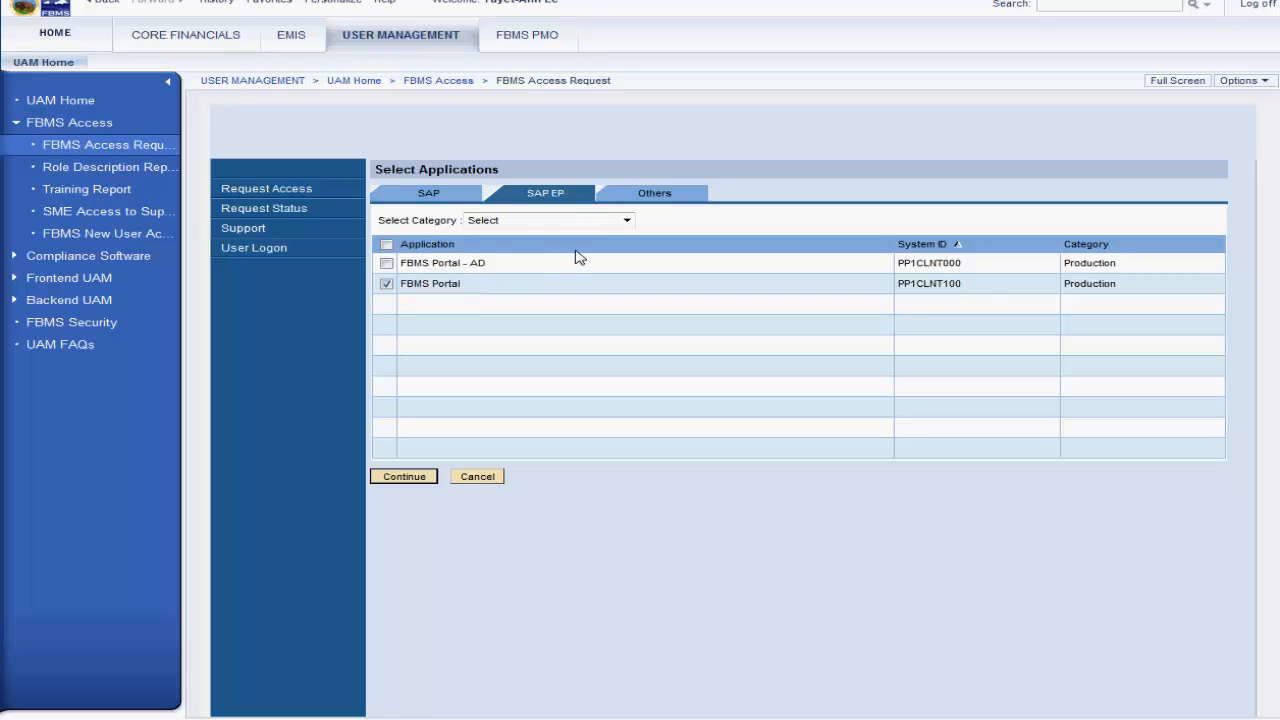
pyautogui.click(639, 200)
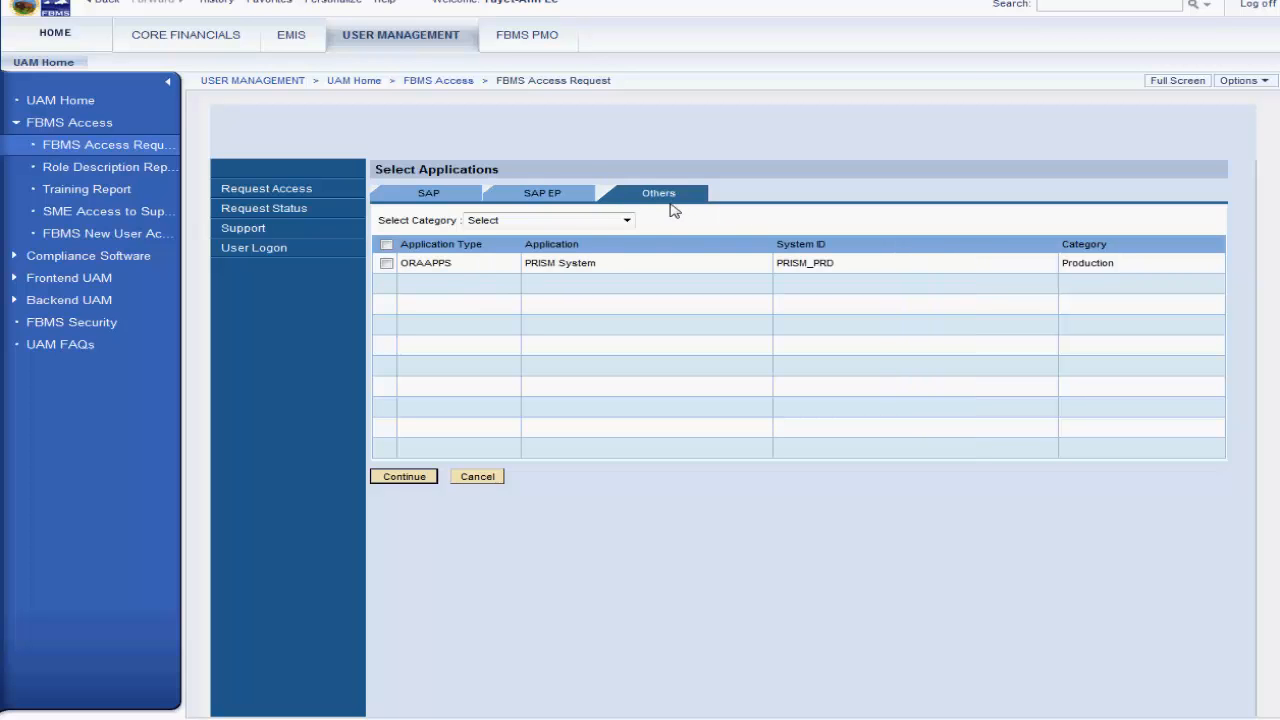
pyautogui.click(387, 264)
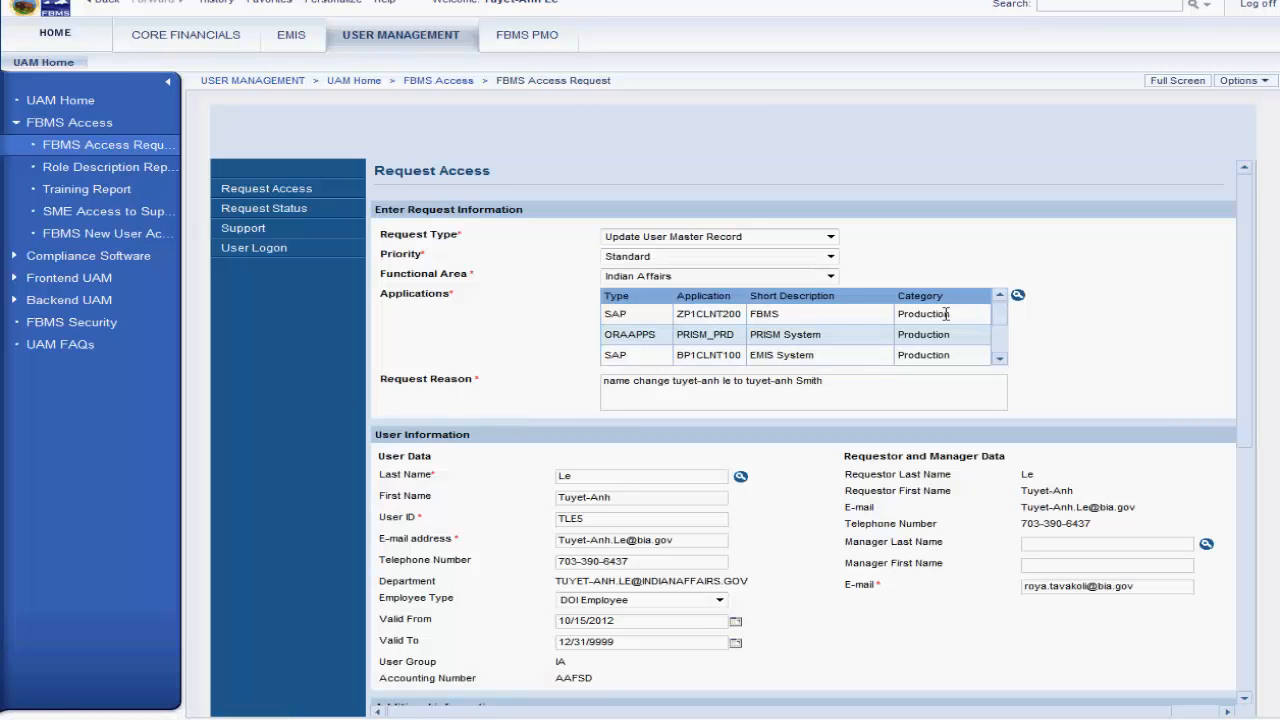
pyautogui.moveTo(993, 318); pyautogui.dragTo(1000, 351)
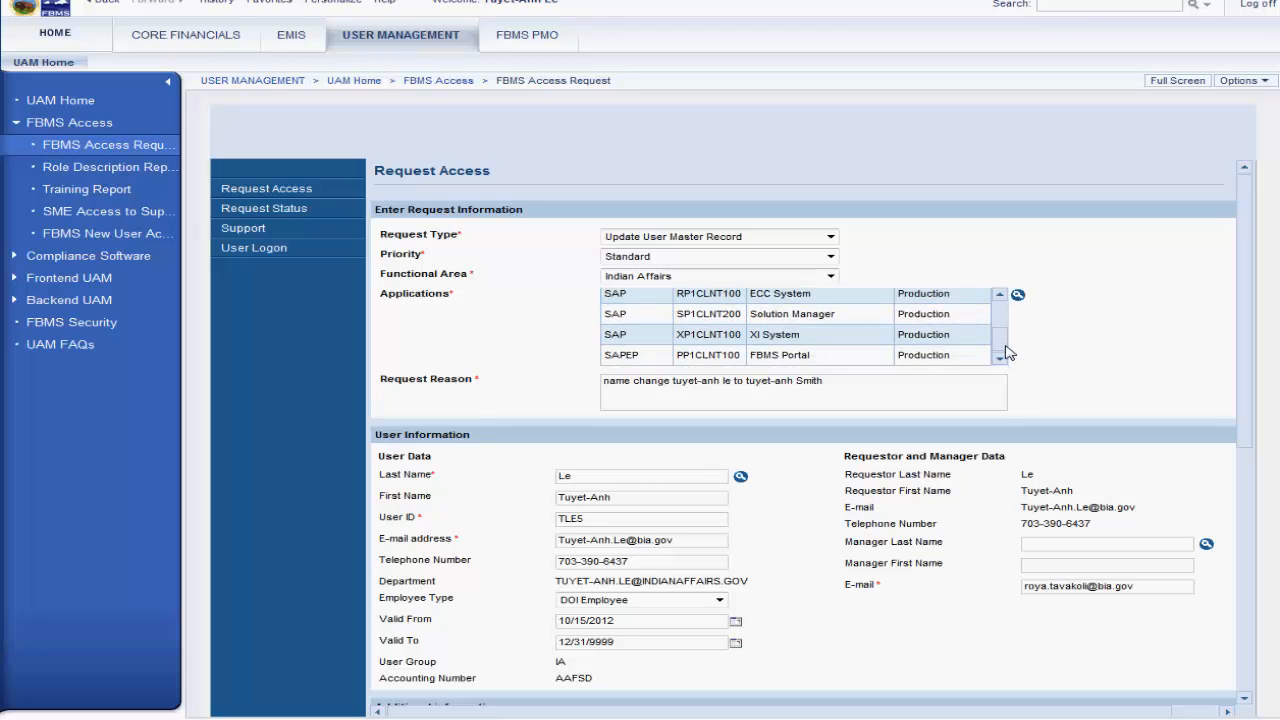
# Step: Try a new last name in the user data, and restore the original last name
pyautogui.click(590, 477)
pyautogui.press('BackSpace')
pyautogui.press('BackSpace')
pyautogui.write('Smit')
pyautogui.moveTo(624, 477); pyautogui.dragTo(558, 477)
pyautogui.press('BackSpace')
pyautogui.write('Le')
# Step: Replace the user's first name with a different one in the user data
pyautogui.moveTo(644, 496); pyautogui.dragTo(530, 499)
pyautogui.write('Victoria')
pyautogui.moveTo(604, 497); pyautogui.dragTo(549, 499)
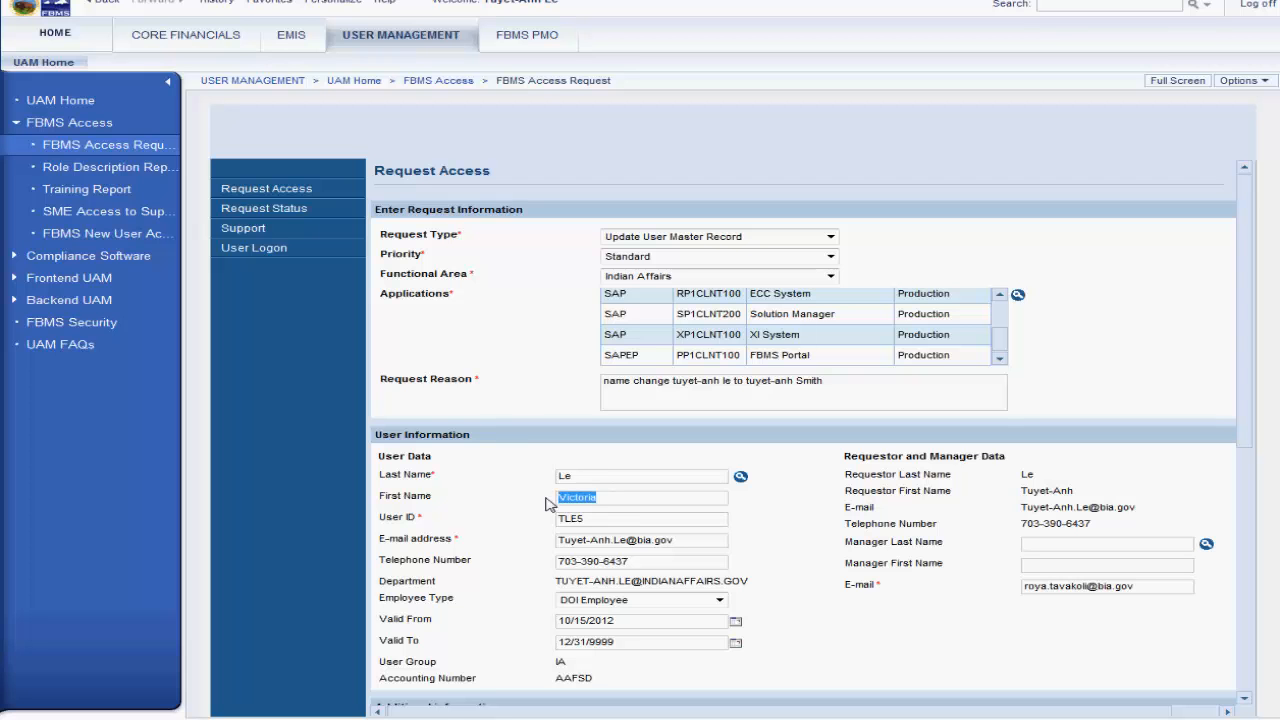